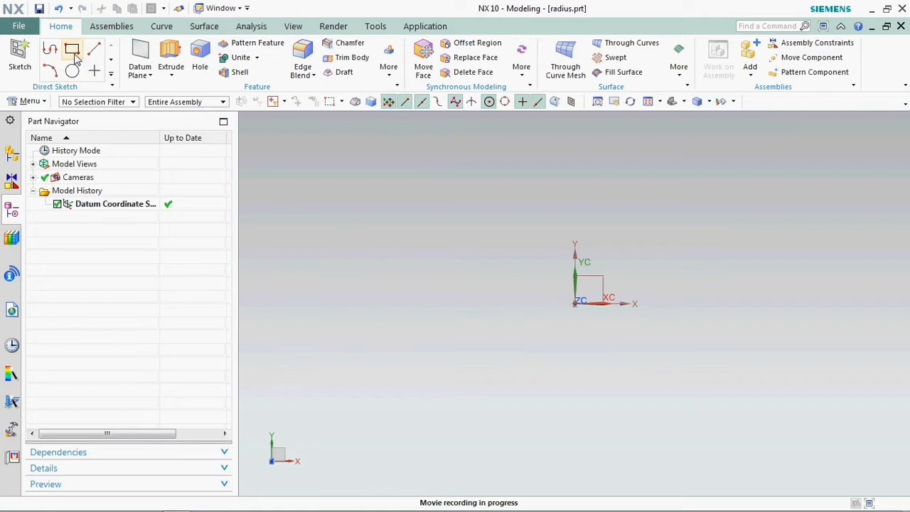
# Sketch a two-corner rectangle about 76 by 45 mm on the XY plane, just beside the origin
pyautogui.click(596, 278)
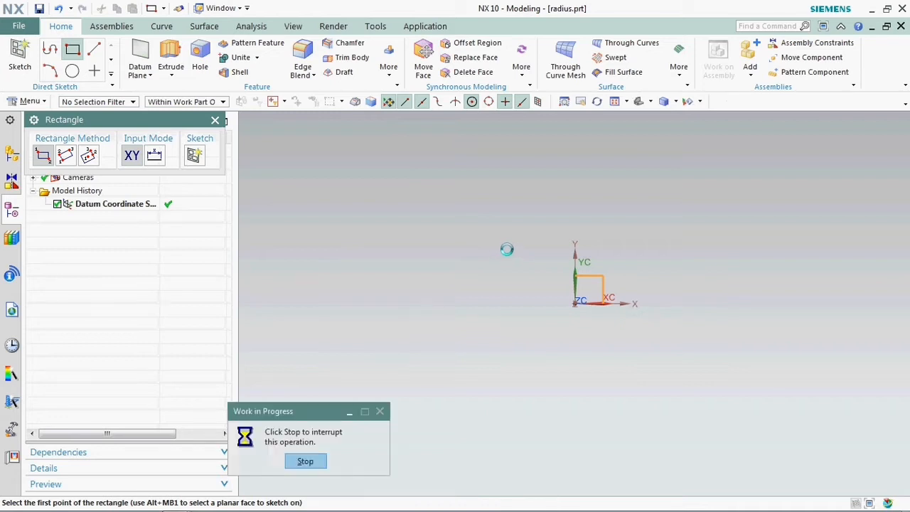
pyautogui.click(587, 249)
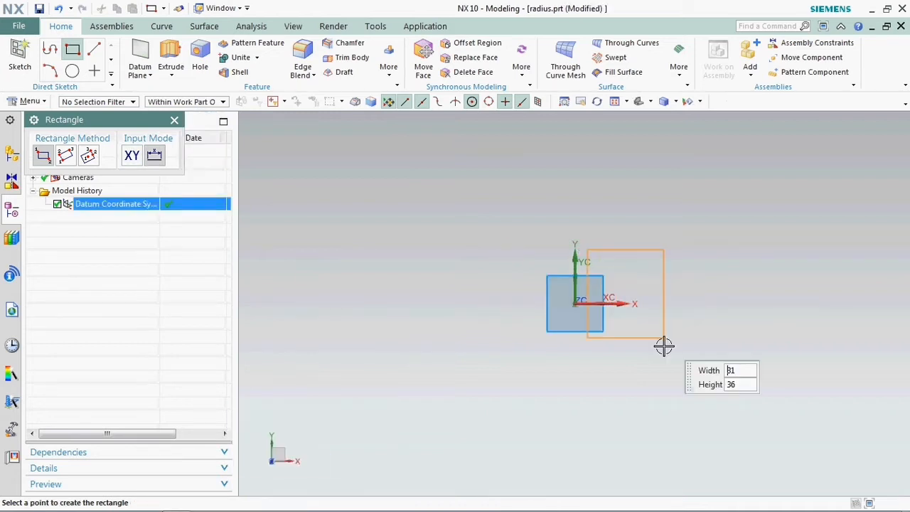
pyautogui.click(772, 359)
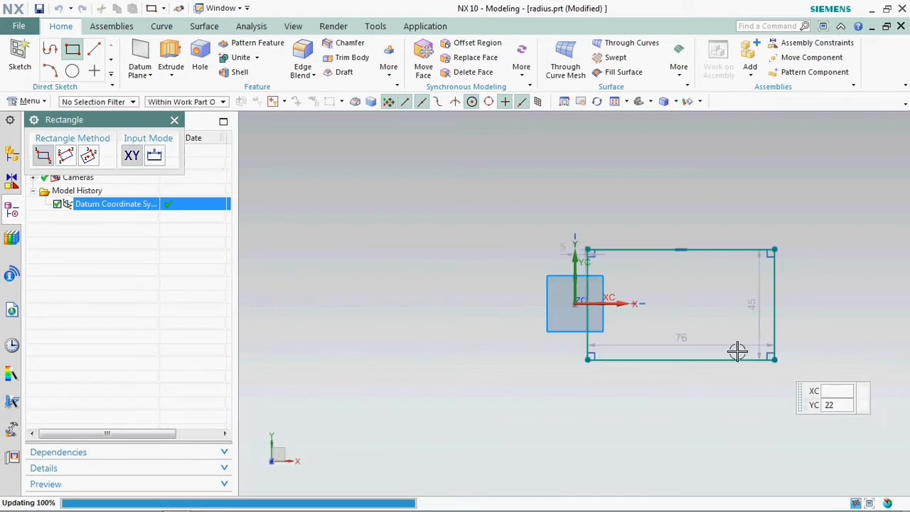
pyautogui.click(174, 119)
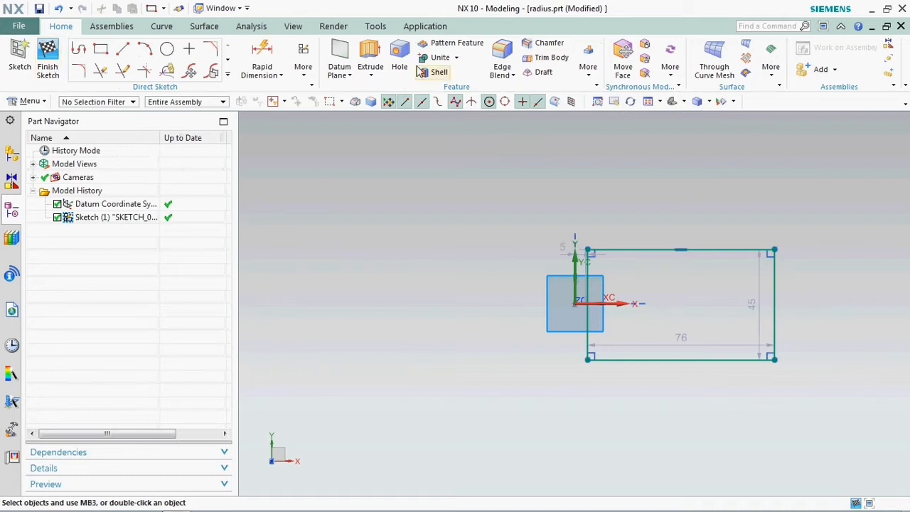
# Extrude the rectangle to a distance of 33 mm as a solid block
pyautogui.click(382, 59)
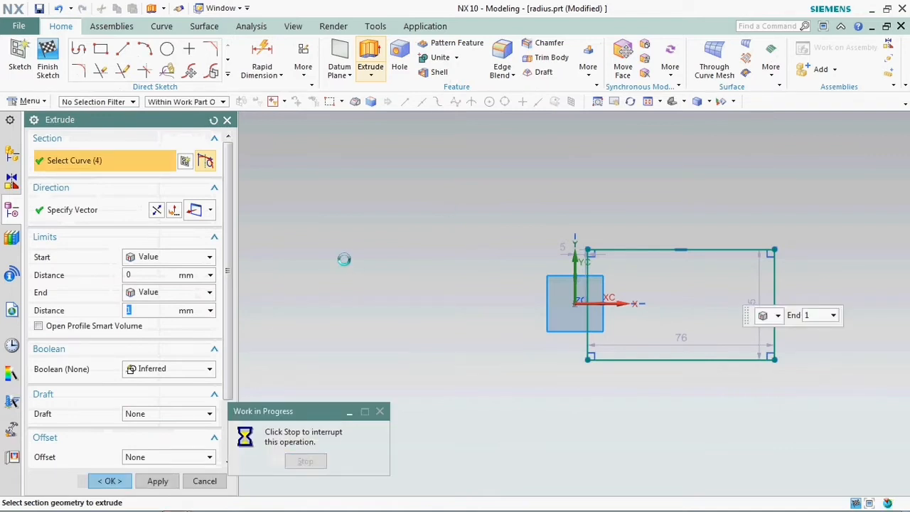
pyautogui.write('33')
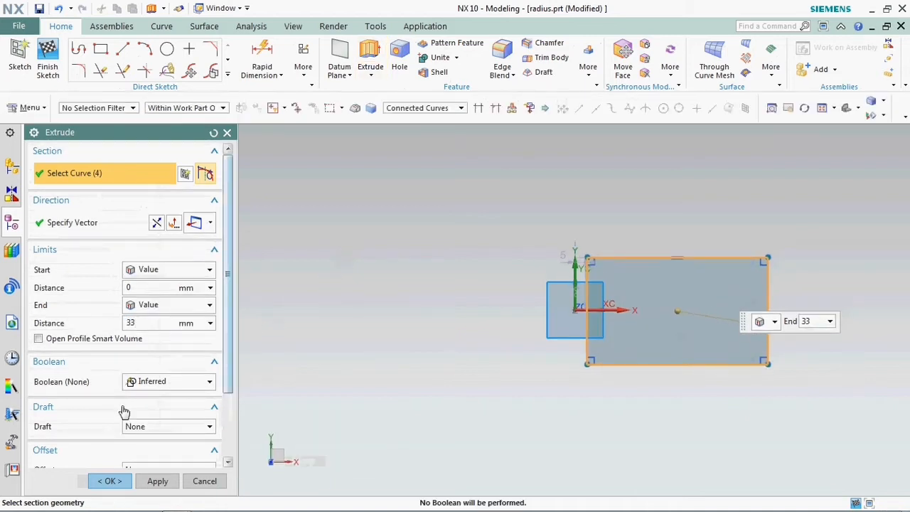
pyautogui.click(110, 481)
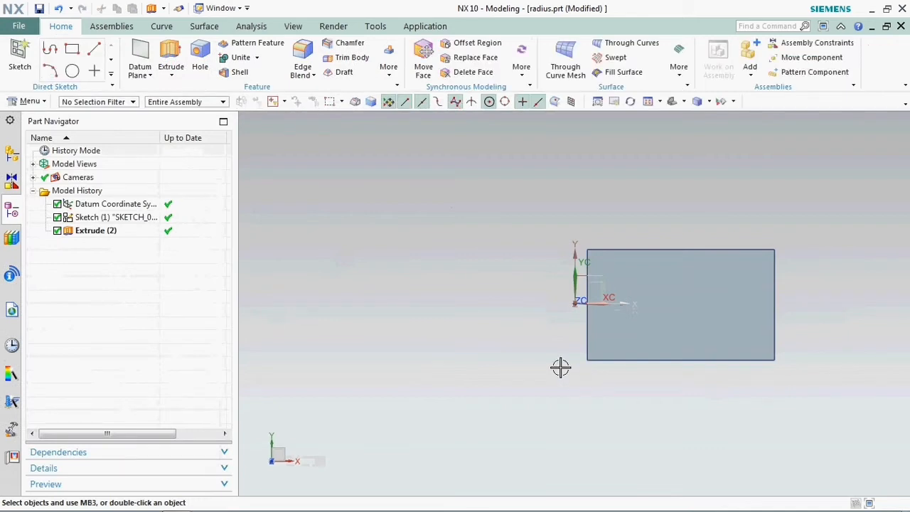
# Hide the rectangle sketch that the block was extruded from
pyautogui.moveTo(623, 337)
pyautogui.mouseDown(button='middle')
pyautogui.moveTo(642, 331)
pyautogui.moveTo(630, 332)
pyautogui.mouseUp(button='middle')
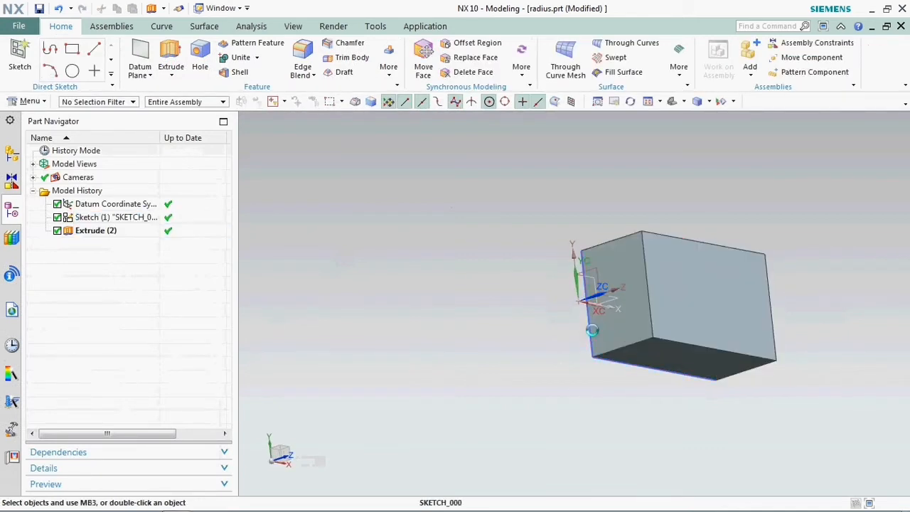
pyautogui.doubleClick(592, 330)
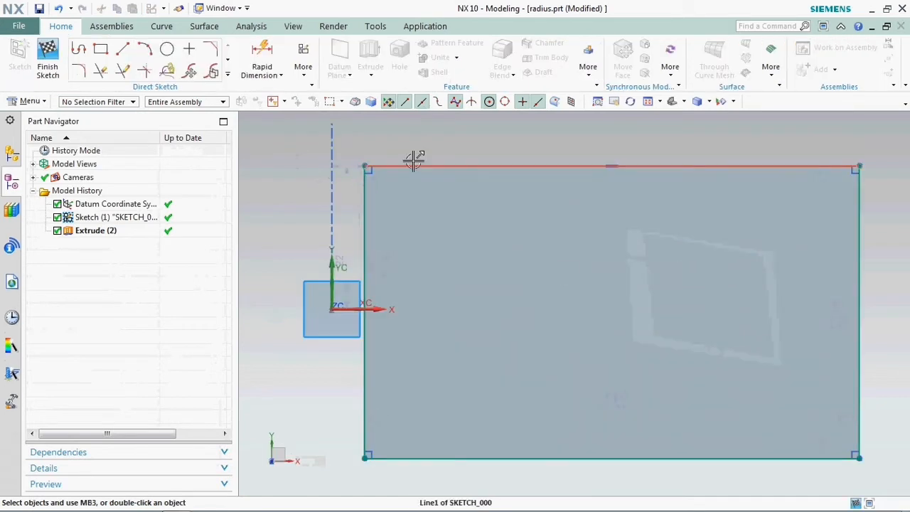
pyautogui.click(47, 58)
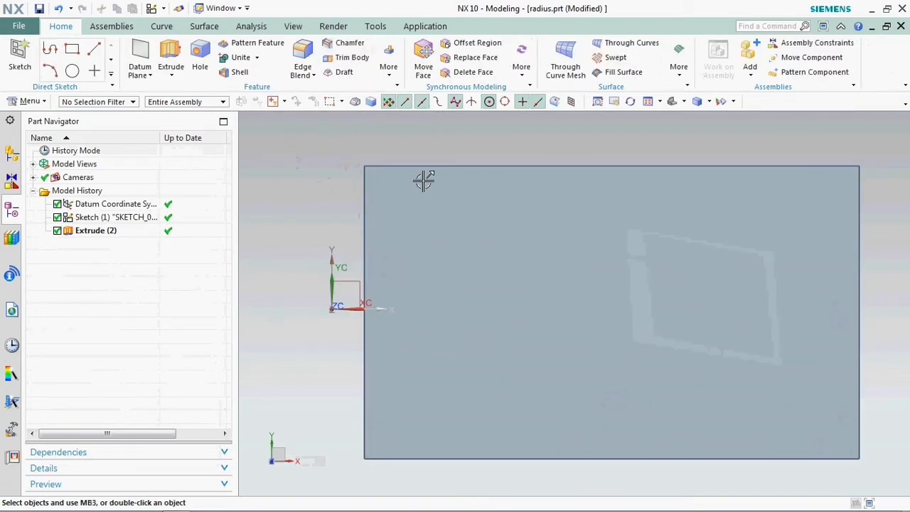
pyautogui.moveTo(403, 255); pyautogui.dragTo(386, 243, button='middle')
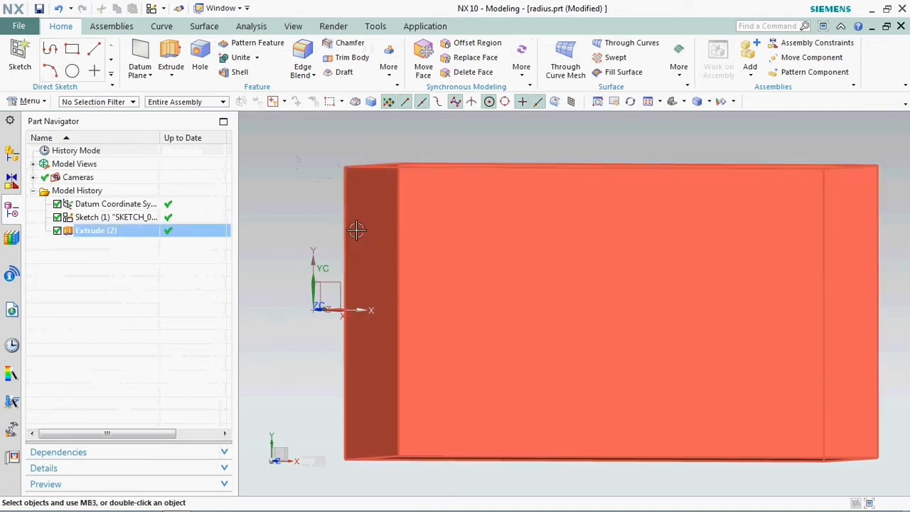
pyautogui.rightClick(346, 228)
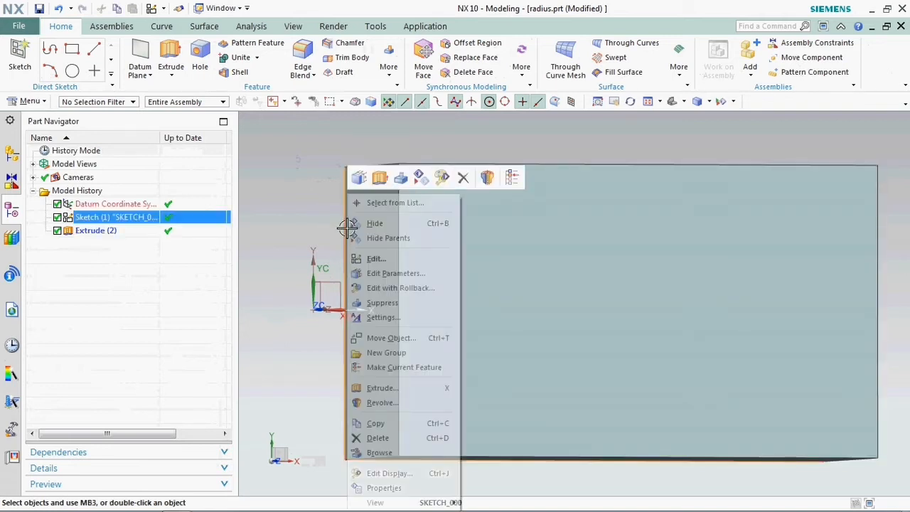
pyautogui.click(384, 222)
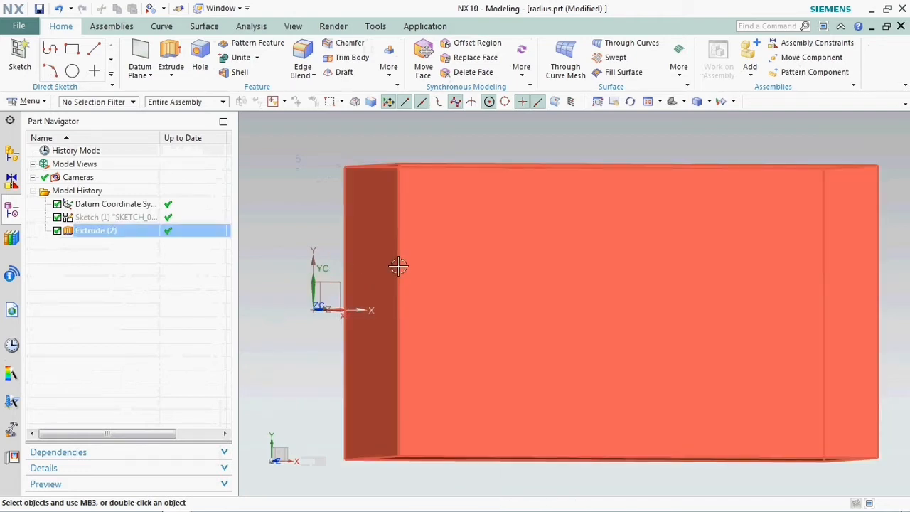
# Apply an 8 mm circular edge blend to the three block edges that meet at the lower front corner
pyautogui.scroll(-2, 398, 264)
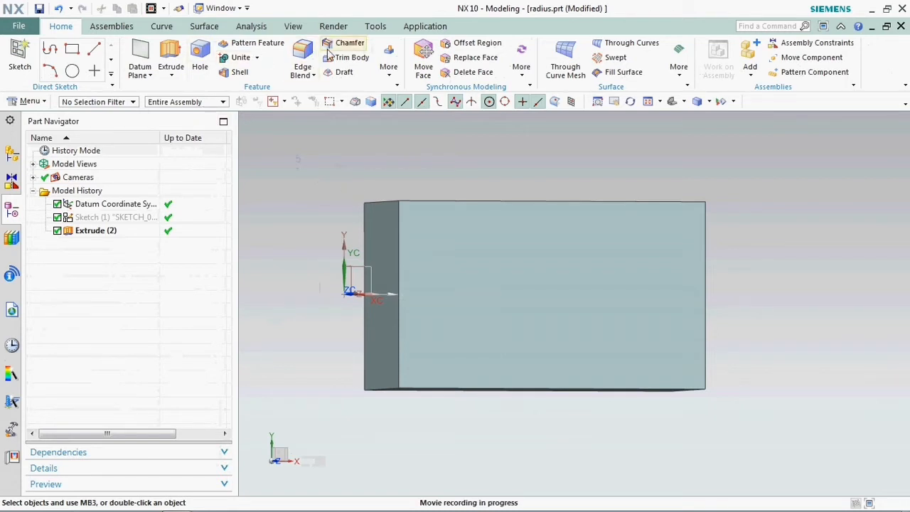
pyautogui.click(304, 50)
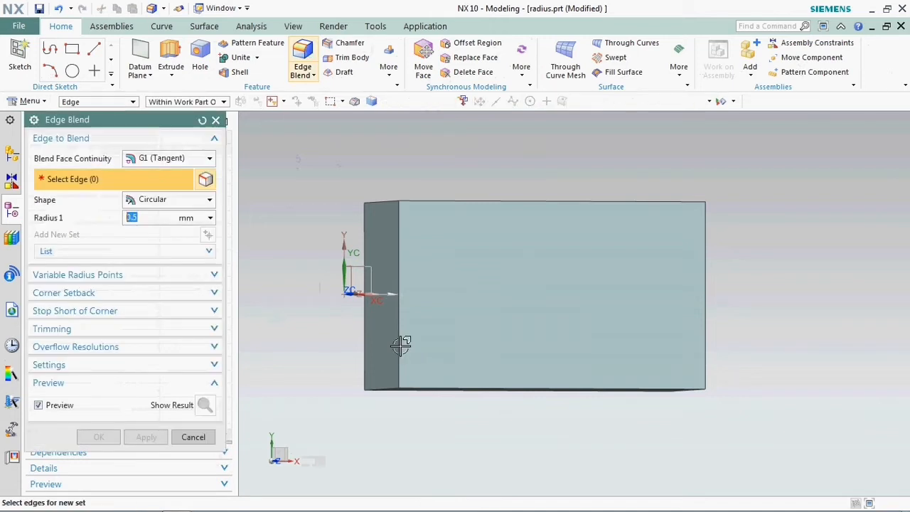
pyautogui.moveTo(391, 341); pyautogui.dragTo(422, 298, button='middle')
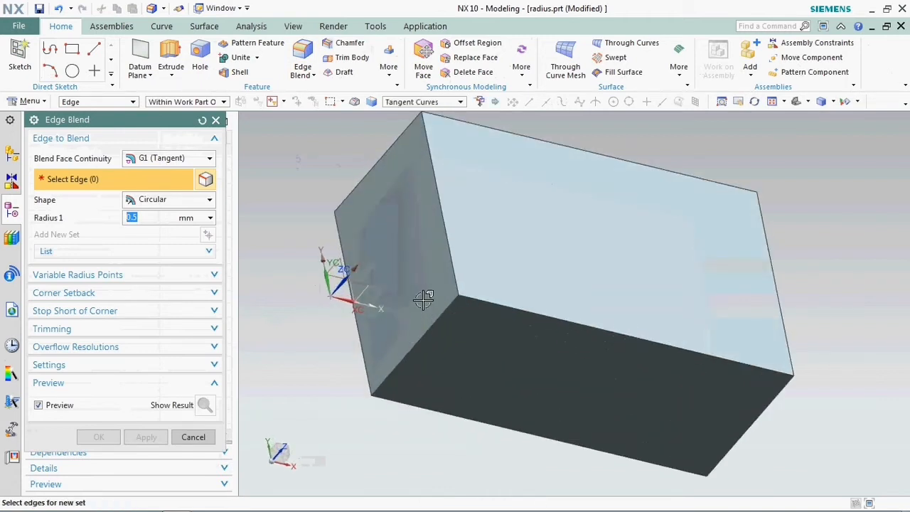
pyautogui.click(445, 235)
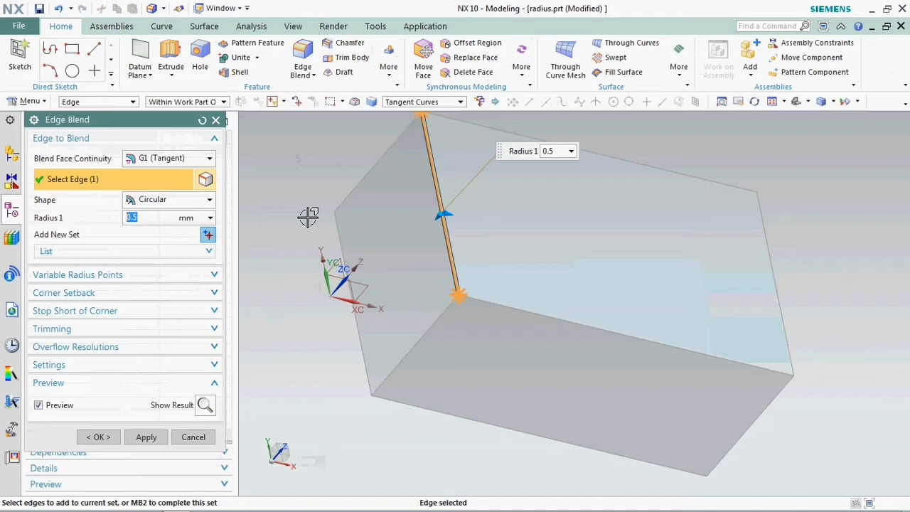
pyautogui.write('8')
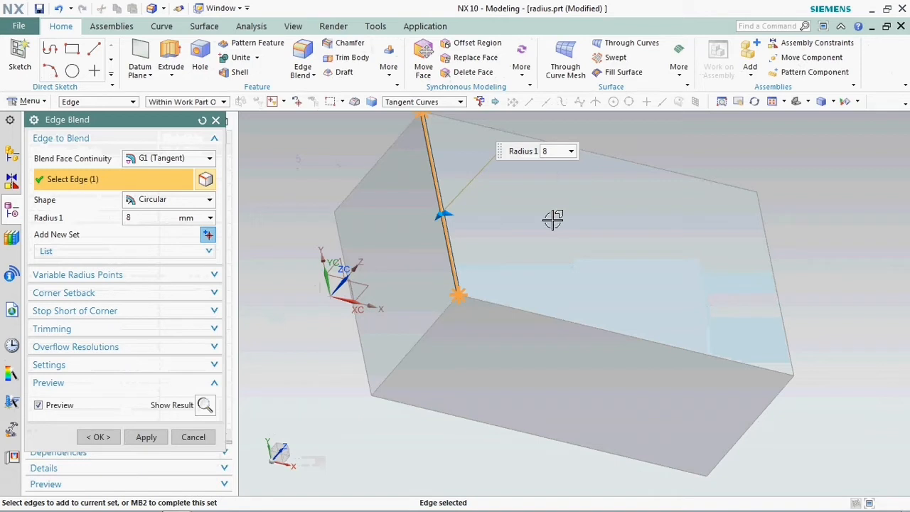
pyautogui.click(504, 306)
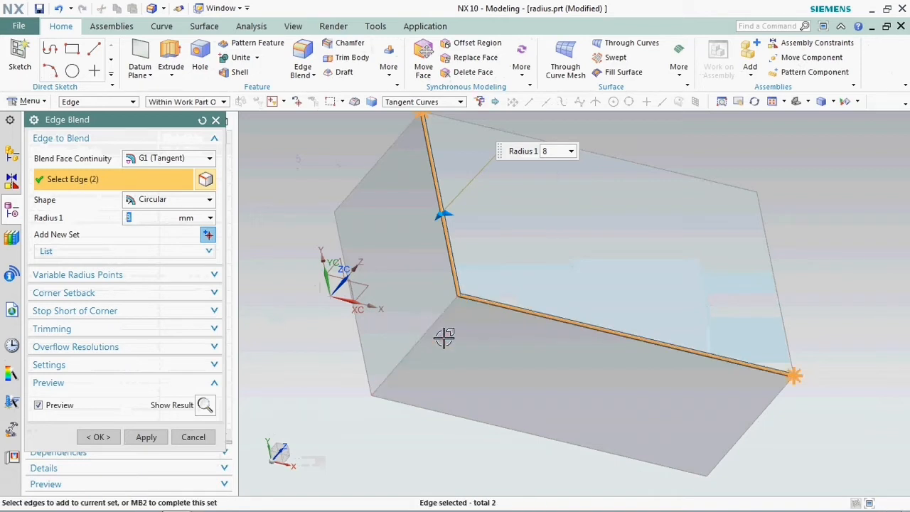
pyautogui.click(425, 324)
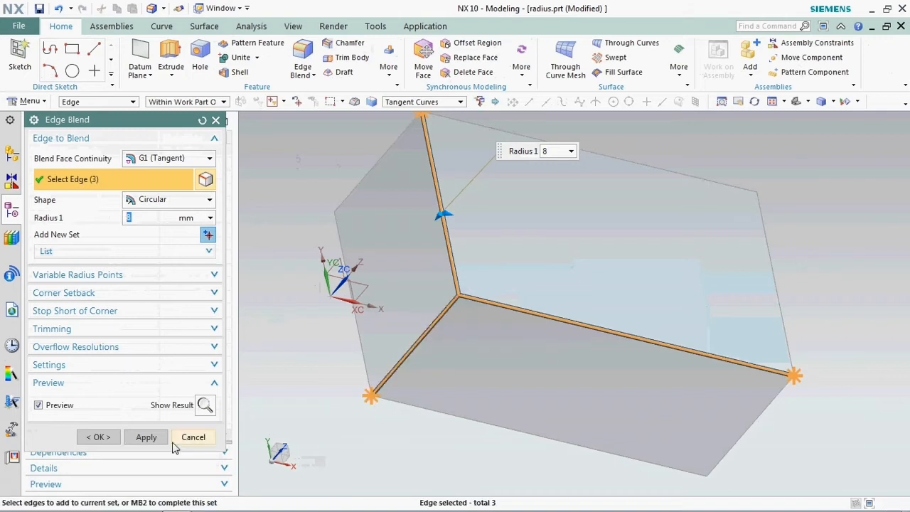
pyautogui.click(135, 436)
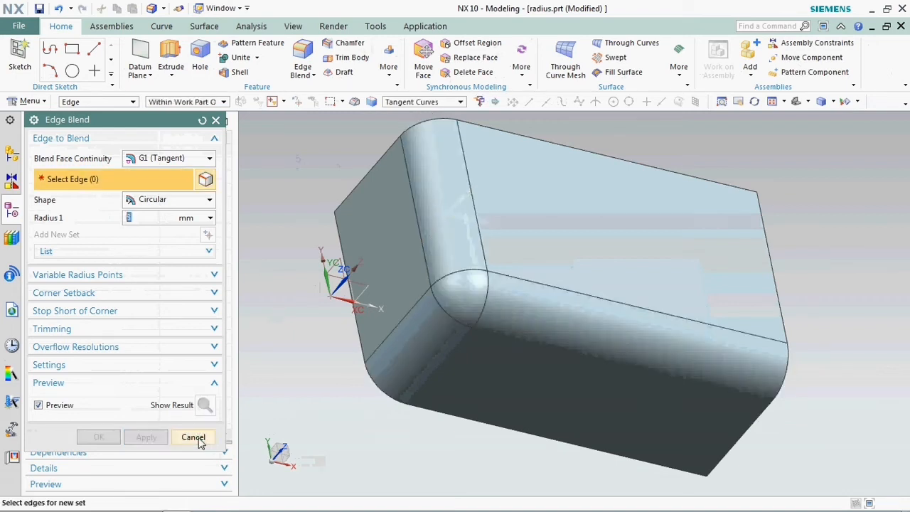
pyautogui.click(201, 436)
# Start a second edge blend with 8 mm radius on a long sharp edge on the block's opposite side
pyautogui.scroll(-3, 510, 285)
pyautogui.moveTo(574, 327); pyautogui.dragTo(467, 265, button='middle')
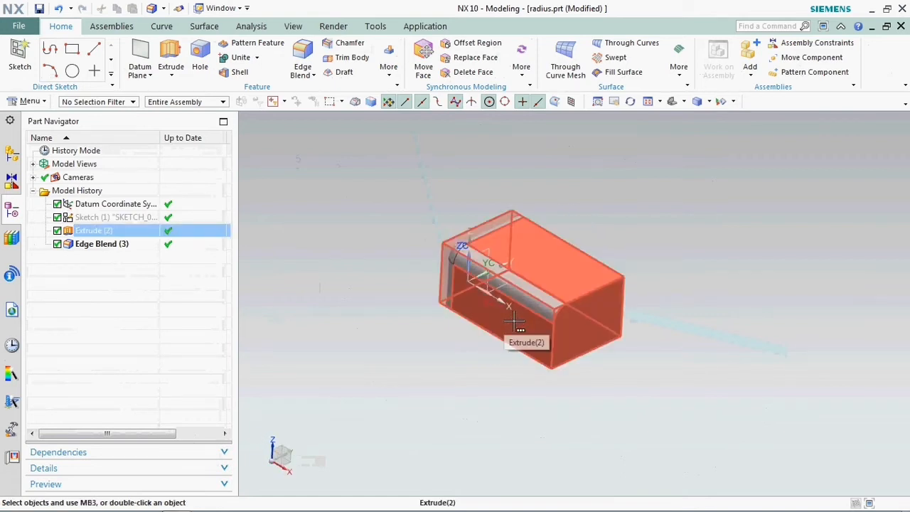
pyautogui.moveTo(515, 324); pyautogui.dragTo(468, 418, button='middle')
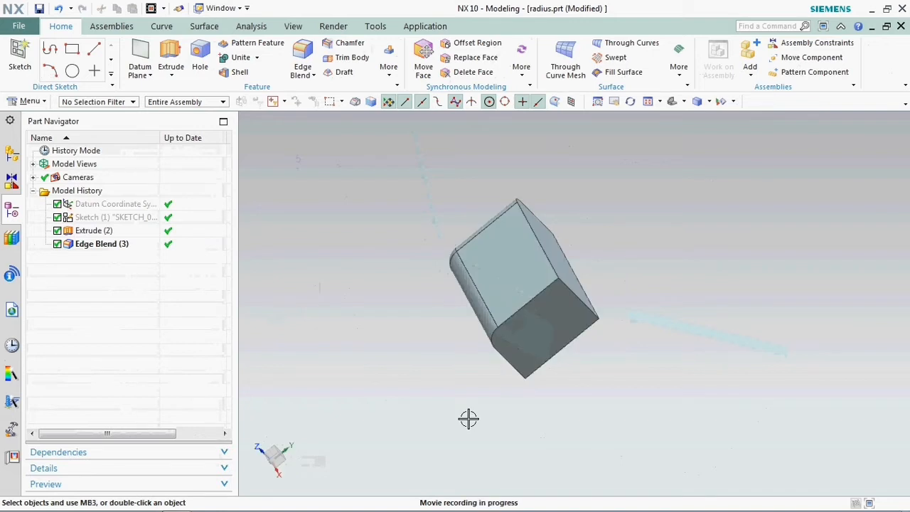
pyautogui.click(304, 55)
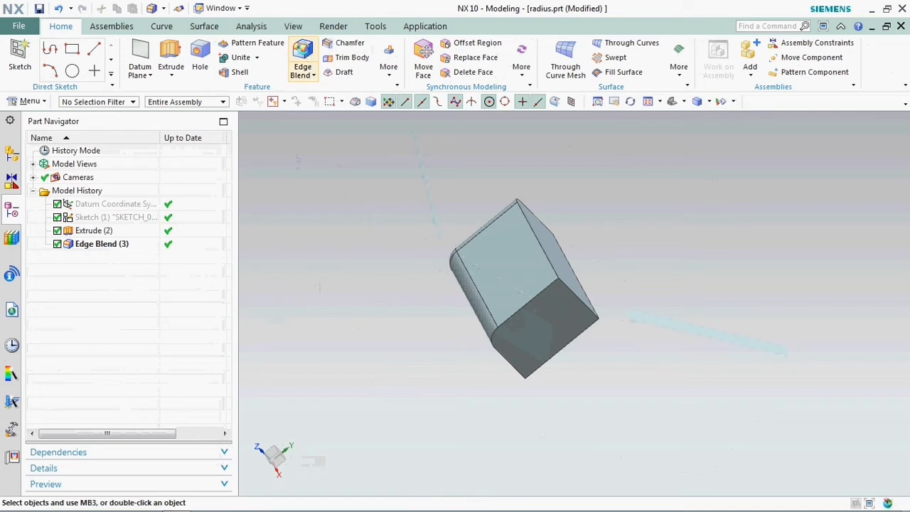
pyautogui.moveTo(510, 332); pyautogui.dragTo(458, 349, button='middle')
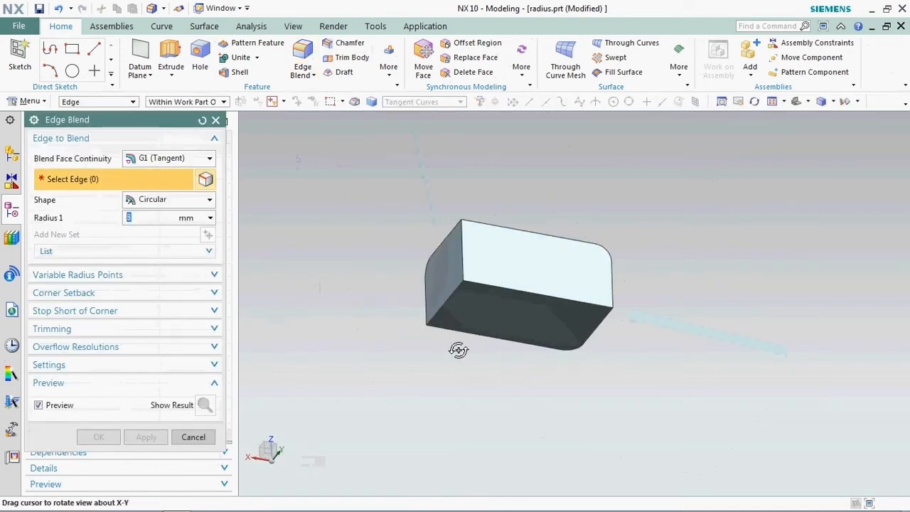
pyautogui.scroll(3, 498, 262)
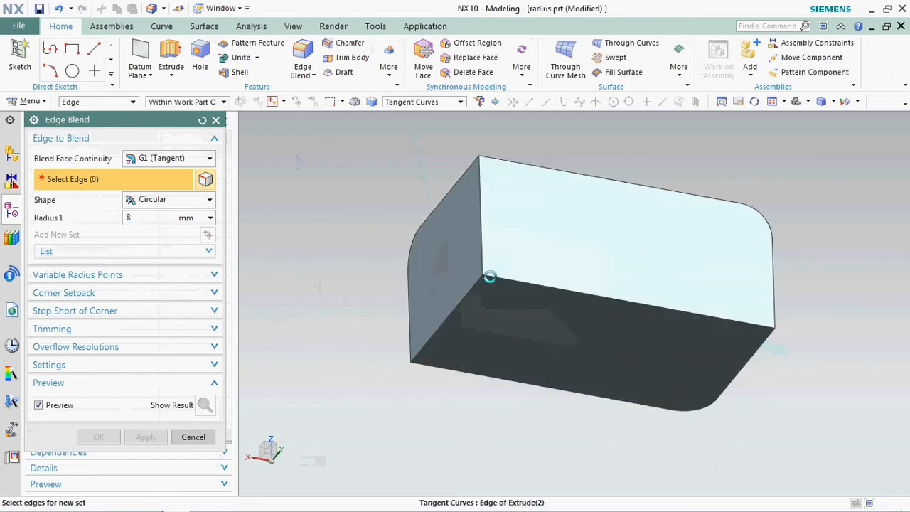
pyautogui.click(490, 278)
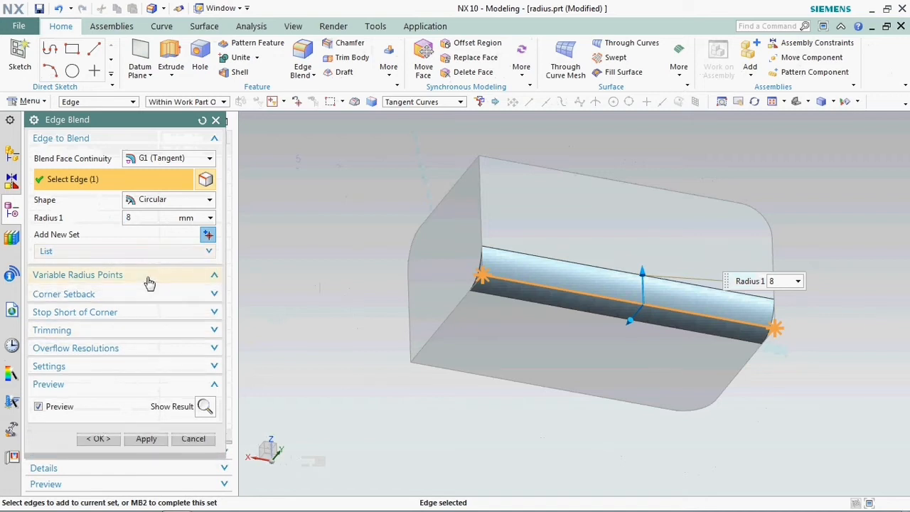
# Add a variable radius point at the end point of the selected edge and expand the list of radius points
pyautogui.click(145, 277)
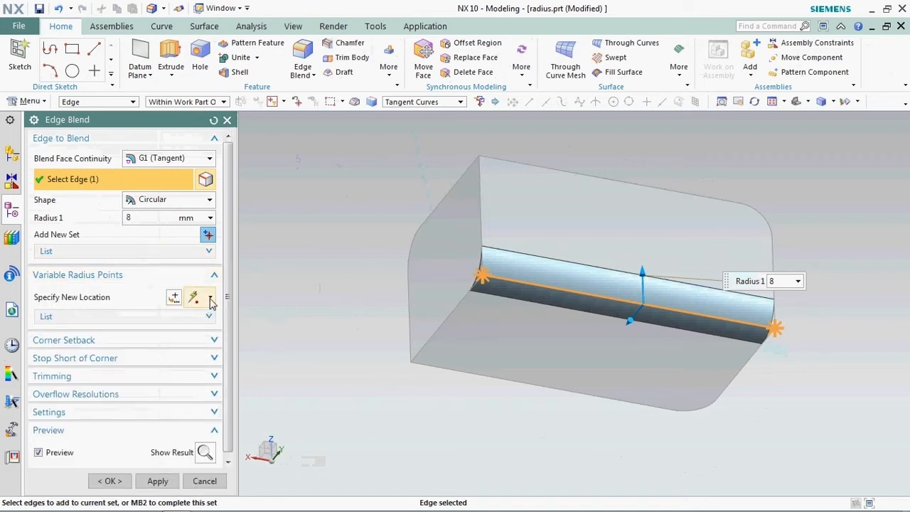
pyautogui.click(210, 299)
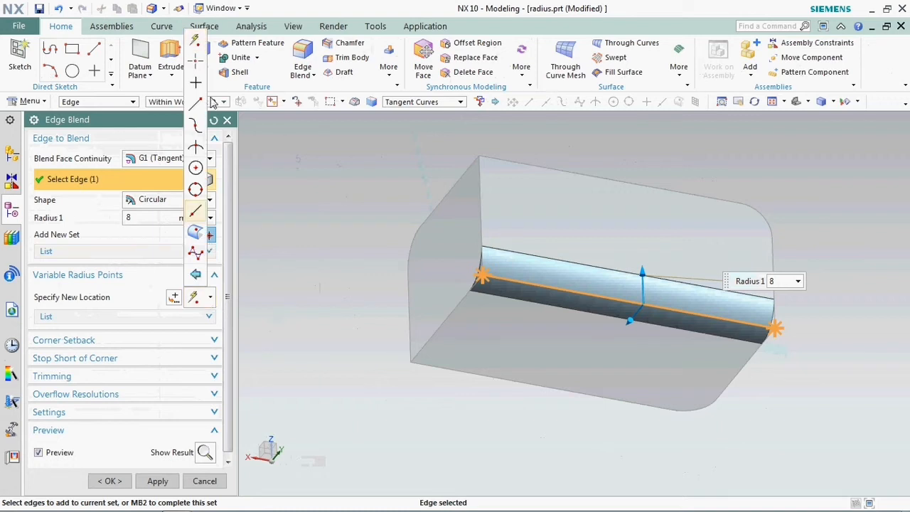
pyautogui.click(195, 101)
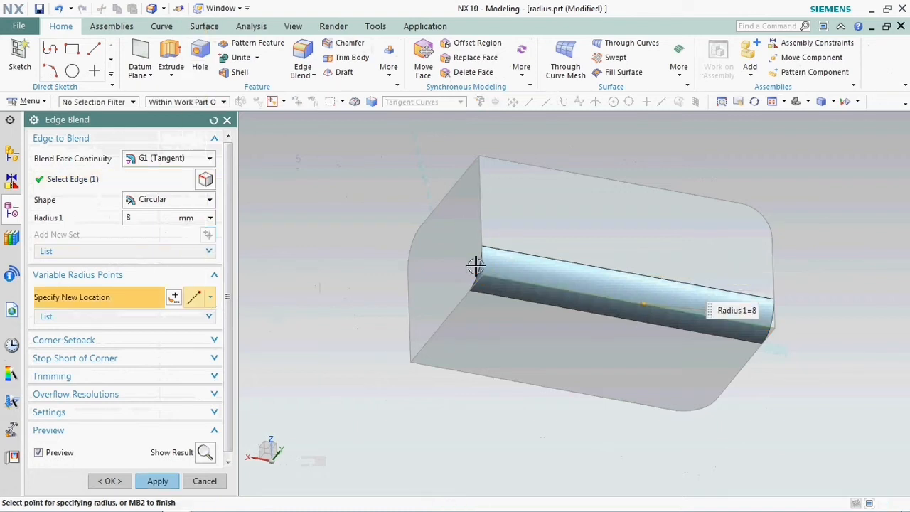
pyautogui.scroll(3, 476, 263)
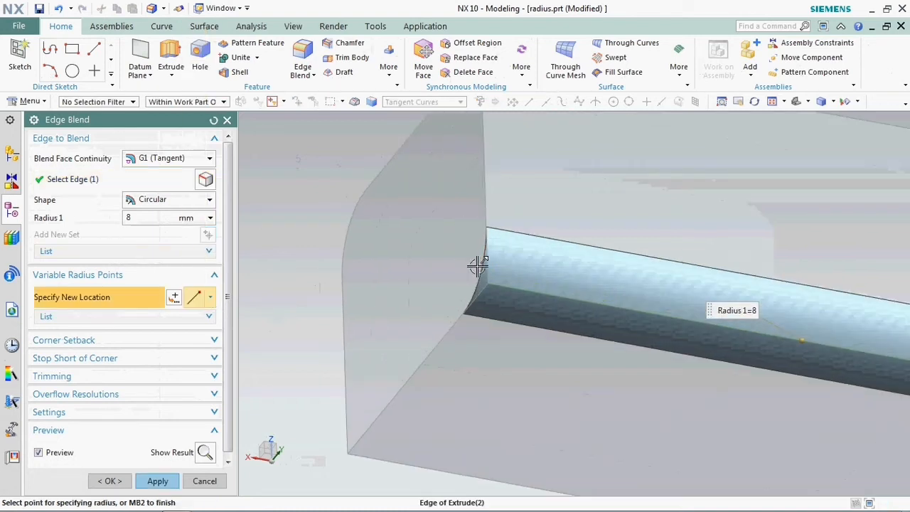
pyautogui.click(150, 317)
pyautogui.scroll(2, 486, 306)
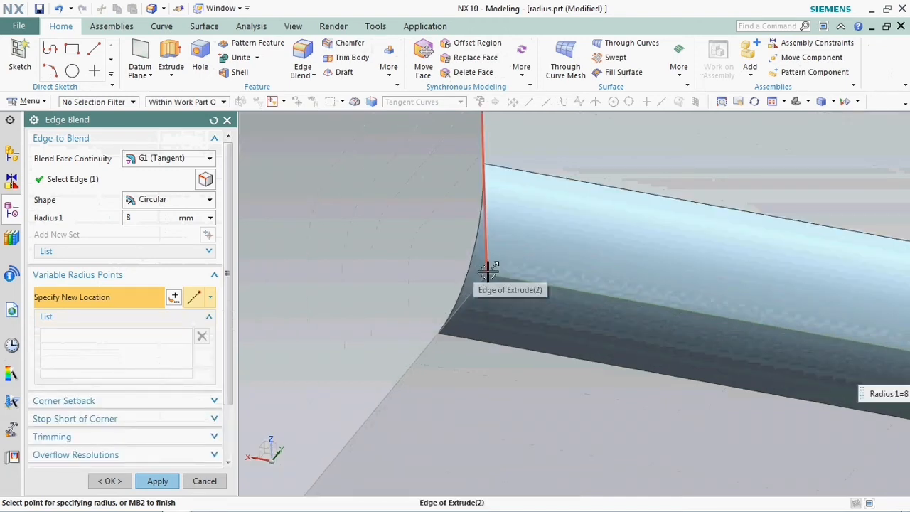
pyautogui.click(437, 333)
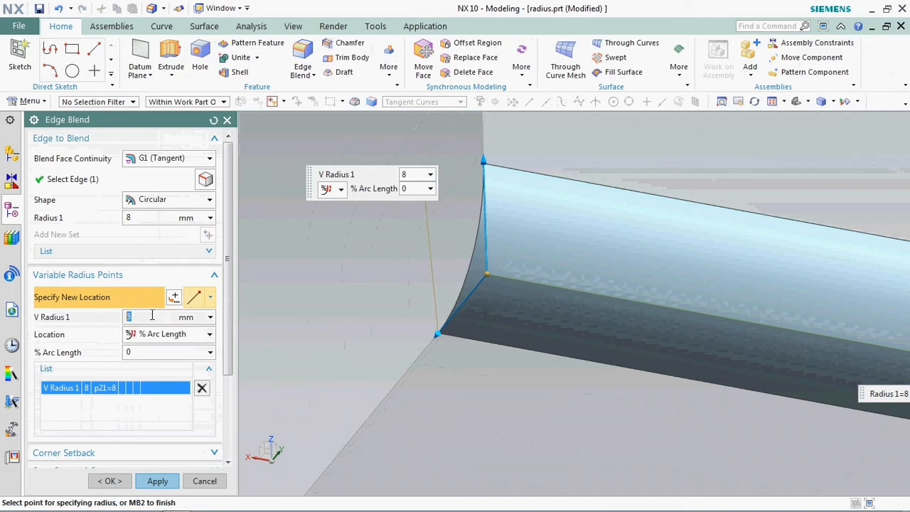
# Set the radius of the first variable radius point to 10 mm
pyautogui.click(147, 353)
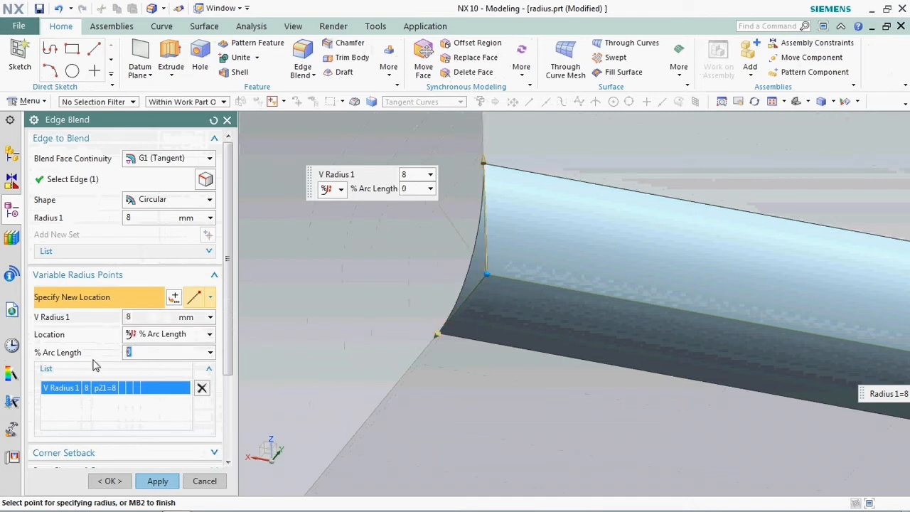
pyautogui.click(140, 319)
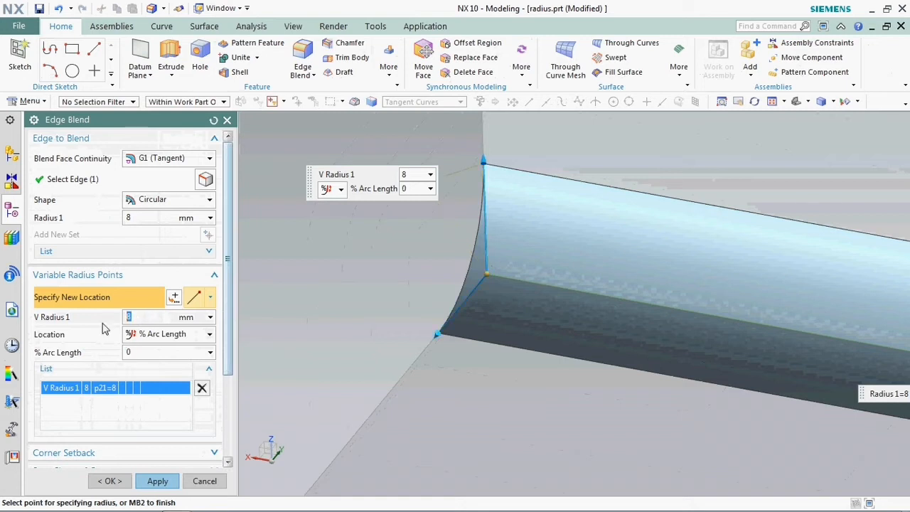
pyautogui.click(156, 353)
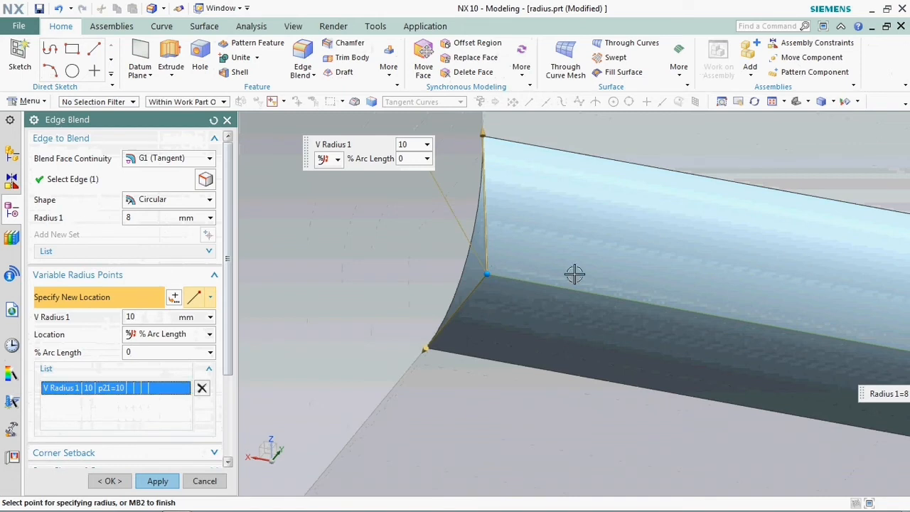
# Add a second variable radius point with 18 mm radius at the edge's opposite end point and create the edge blend
pyautogui.scroll(-3, 443, 263)
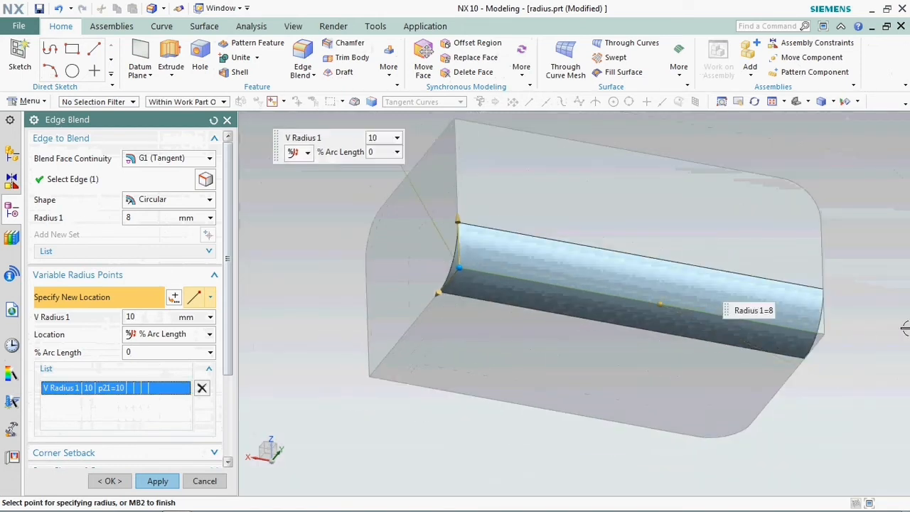
pyautogui.scroll(4, 874, 330)
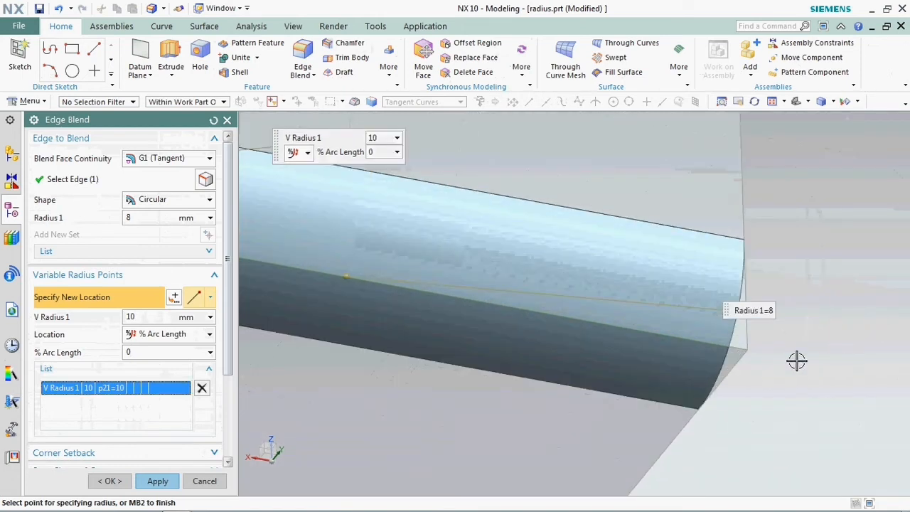
pyautogui.click(751, 346)
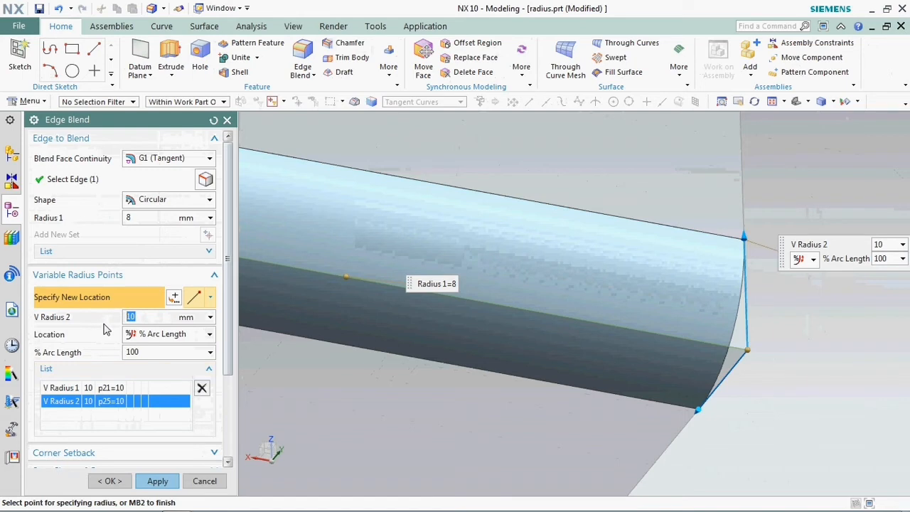
pyautogui.write('2')
pyautogui.click(168, 355)
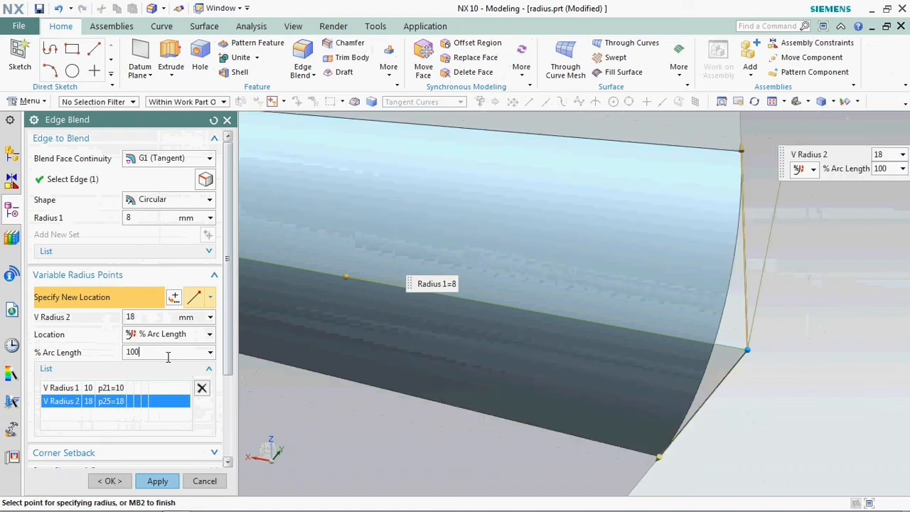
pyautogui.scroll(-3, 777, 314)
pyautogui.moveTo(721, 319); pyautogui.dragTo(657, 277, button='middle')
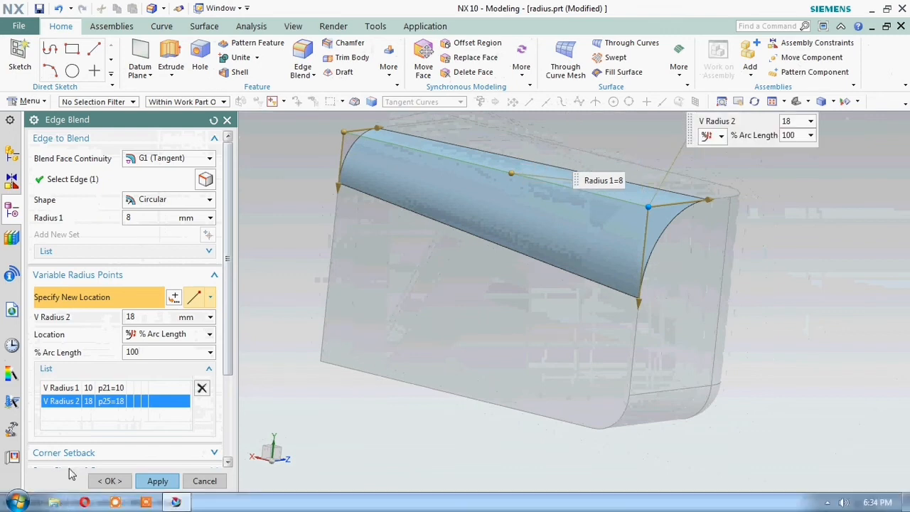
pyautogui.click(112, 481)
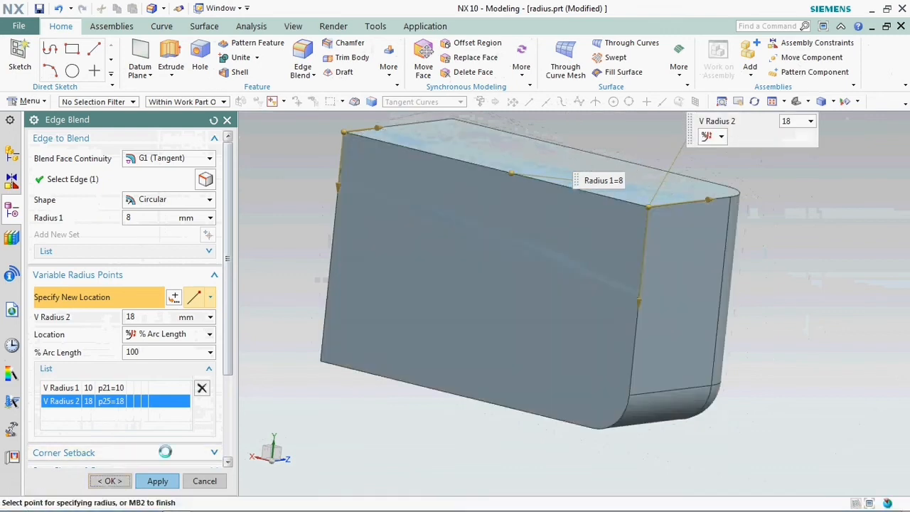
# Check the radius of curvature on the curved edge at the wider end of the variable blend using dynamic Geometric Properties analysis
pyautogui.moveTo(781, 270); pyautogui.dragTo(535, 266, button='middle')
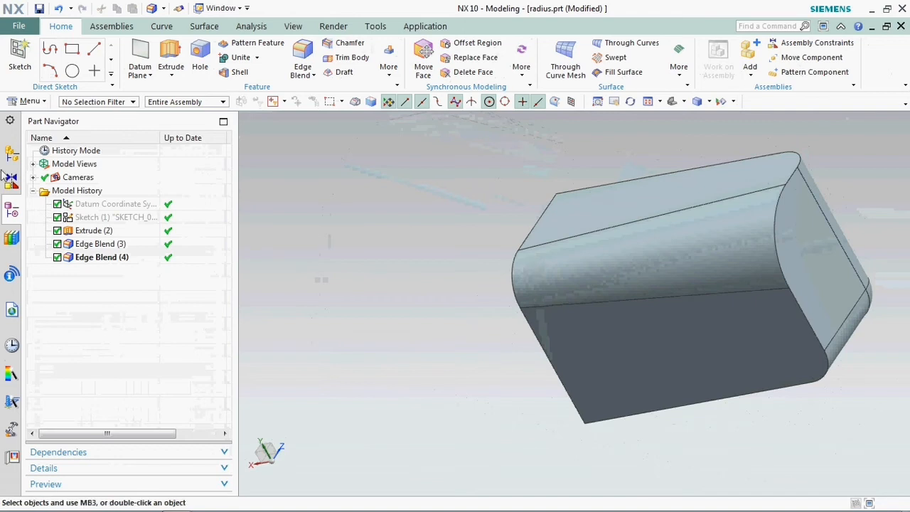
pyautogui.click(26, 102)
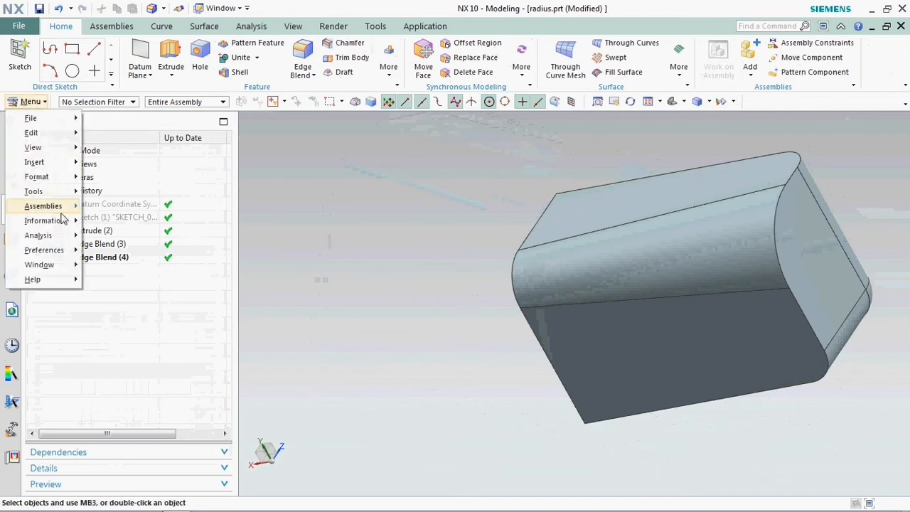
pyautogui.moveTo(61, 237)
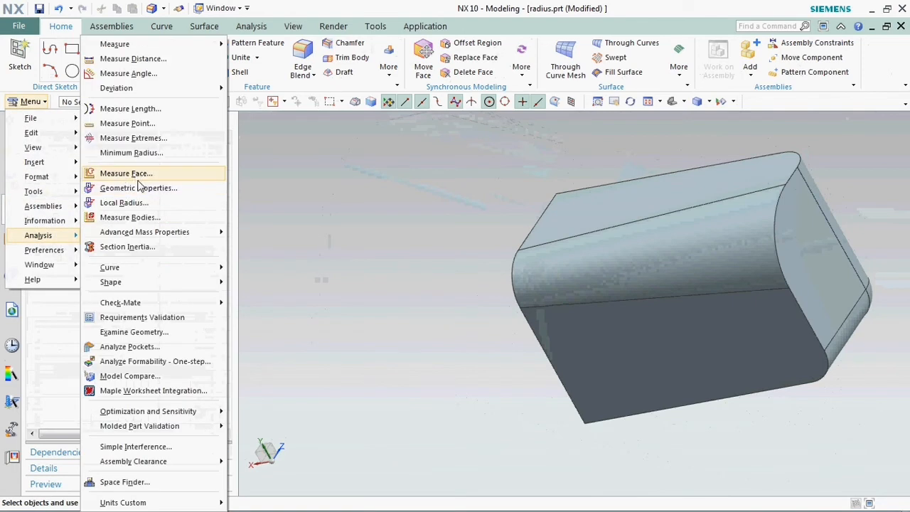
pyautogui.click(139, 188)
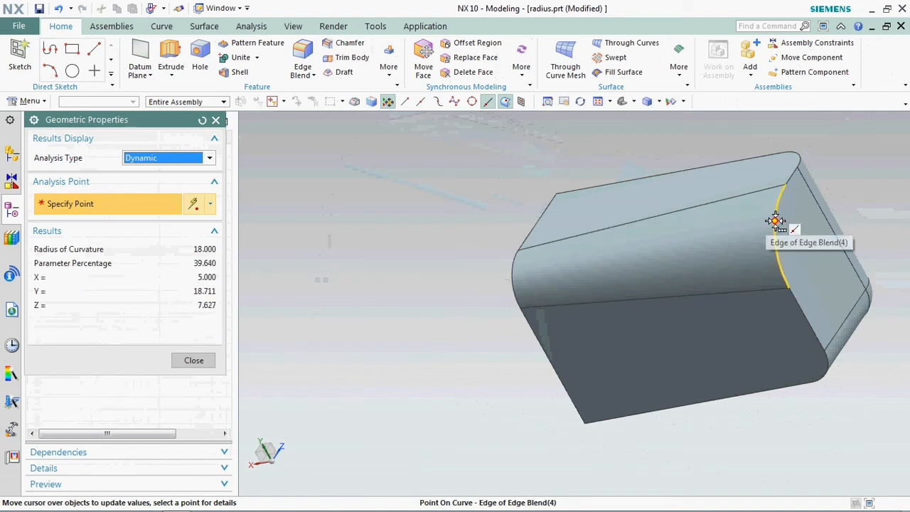
pyautogui.click(194, 360)
pyautogui.click(375, 262)
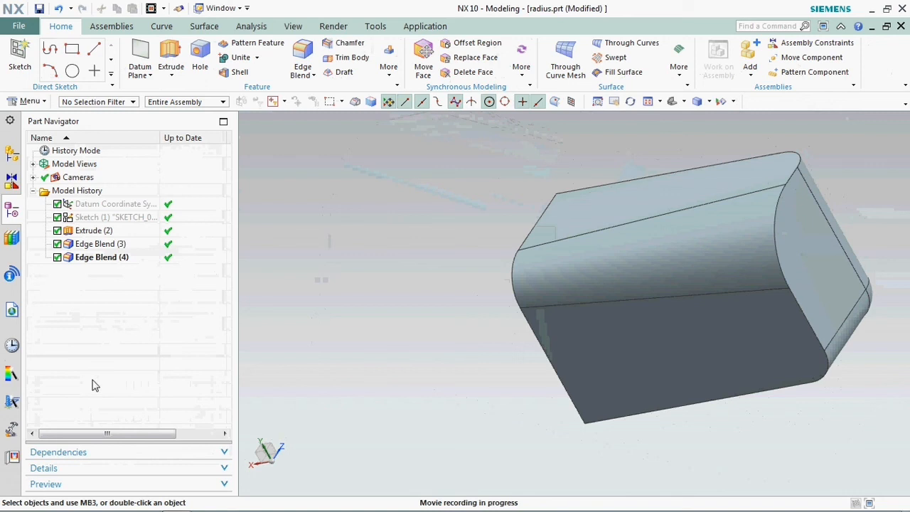
pyautogui.moveTo(613, 331)
pyautogui.mouseDown(button='middle')
pyautogui.moveTo(534, 352)
pyautogui.moveTo(515, 345)
pyautogui.moveTo(542, 331)
pyautogui.moveTo(601, 351)
pyautogui.moveTo(652, 345)
pyautogui.moveTo(646, 329)
pyautogui.moveTo(574, 319)
pyautogui.moveTo(624, 321)
pyautogui.moveTo(610, 323)
pyautogui.mouseUp(button='middle')
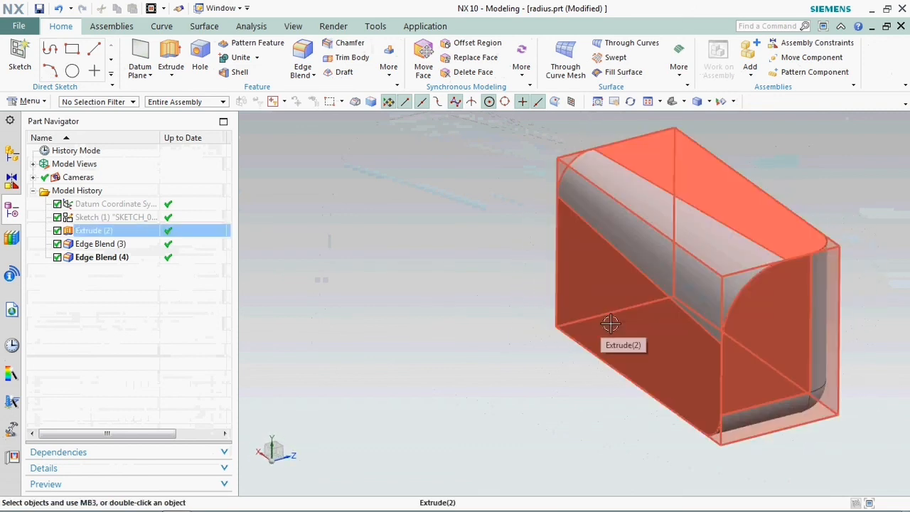